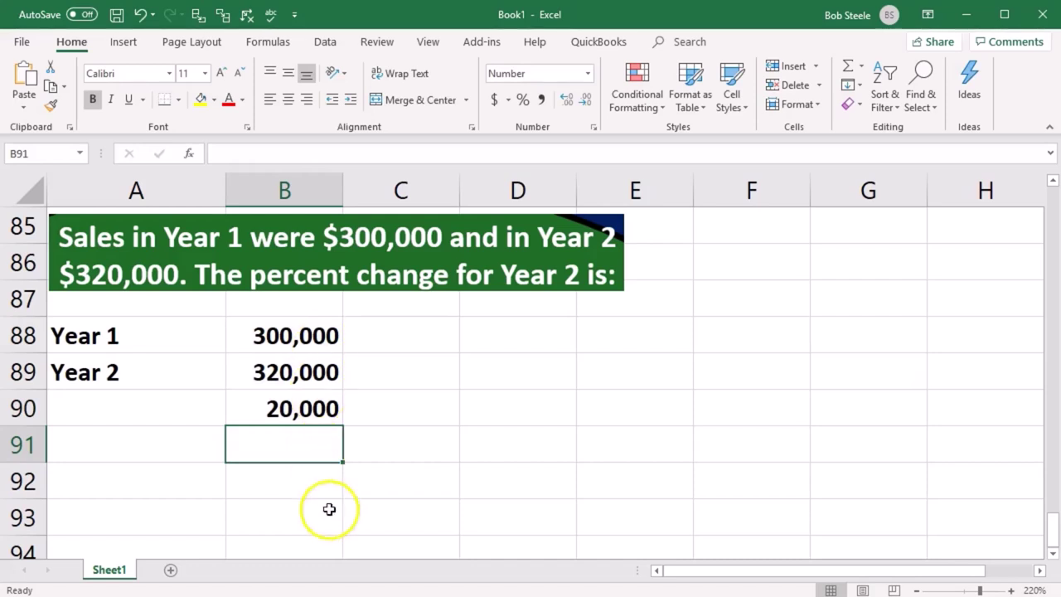
Step: Enter the formula =B90/B88 in B91 to calculate the percent change from Year 1 to Year 2
text(=)
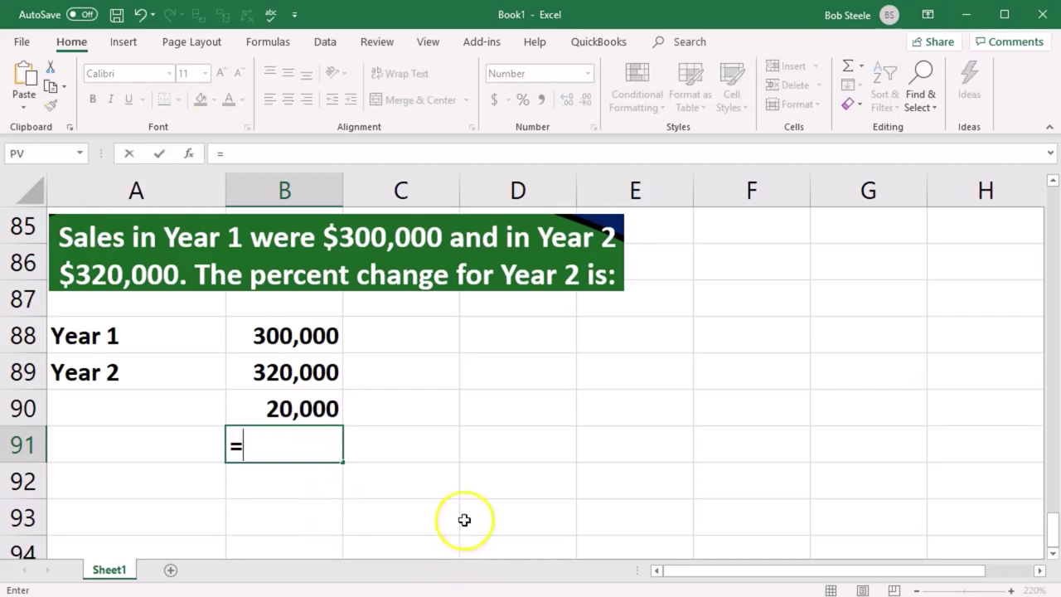
click(274, 404)
text(/)
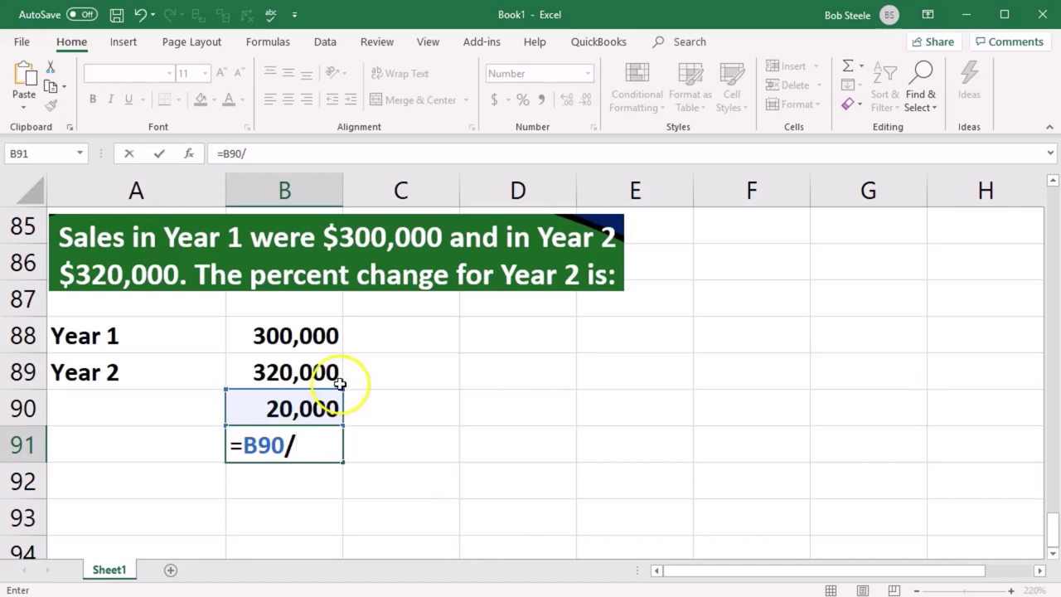
click(314, 337)
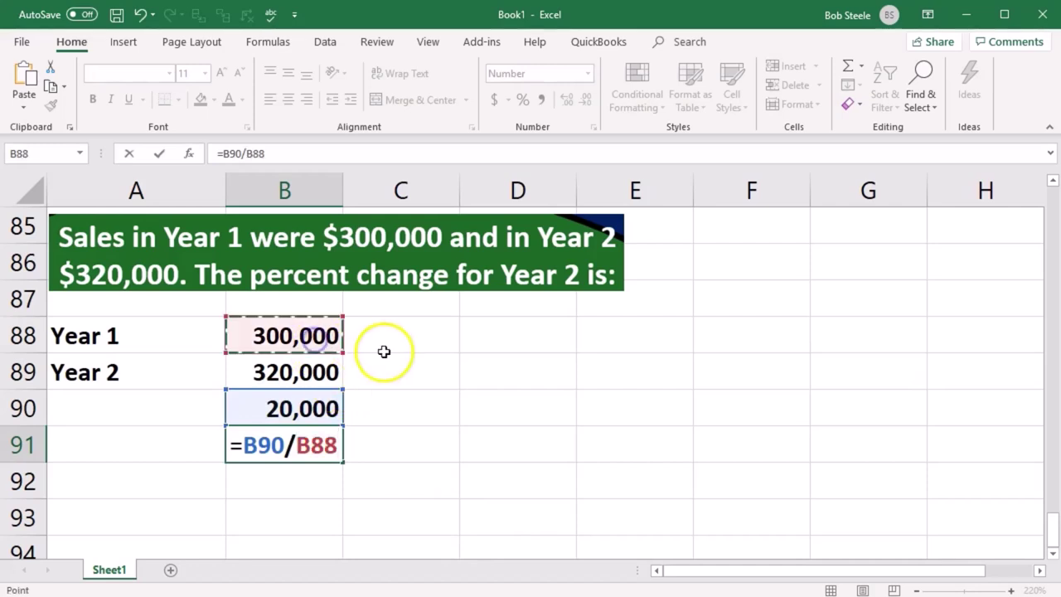
key(Return)
key(Up)
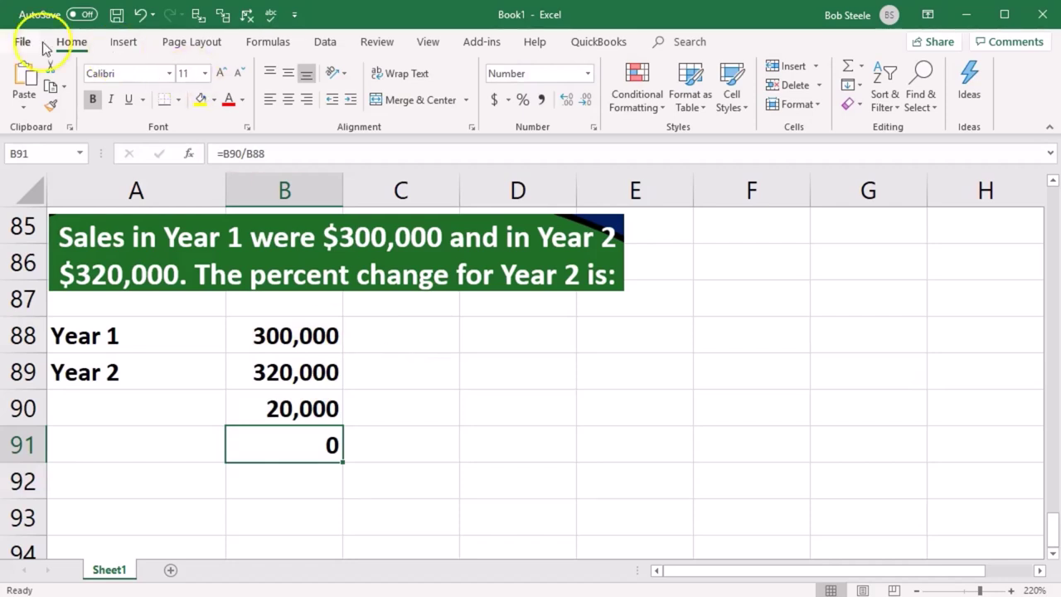
Step: Format the result in B91 as a percentage with two decimal places
click(522, 100)
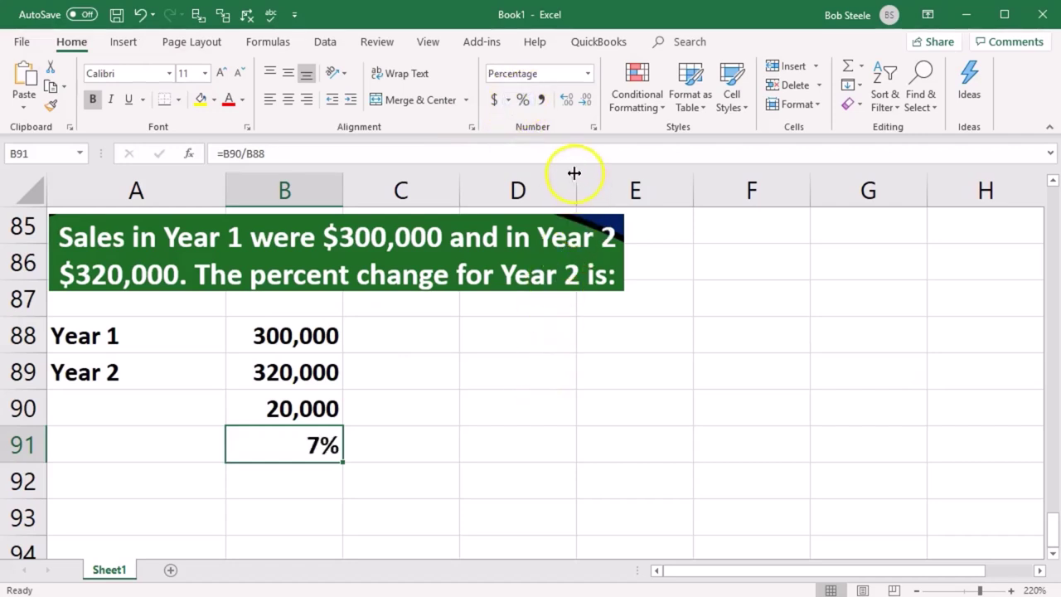
click(568, 100)
click(569, 100)
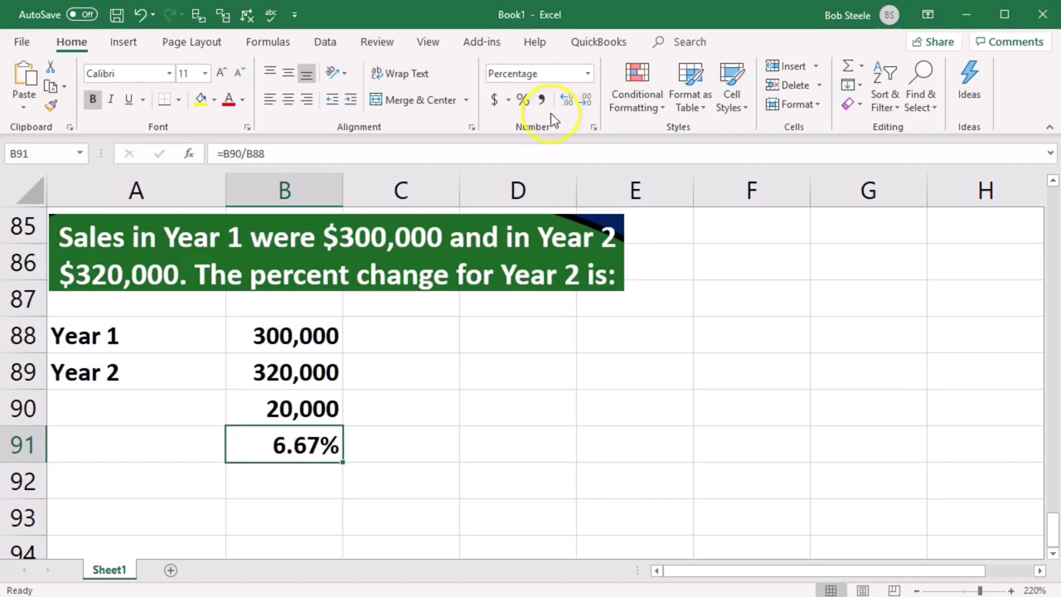
Step: Reapply the whole-number percentage format to B91 and undo all of its percentage and decimal formatting
click(523, 100)
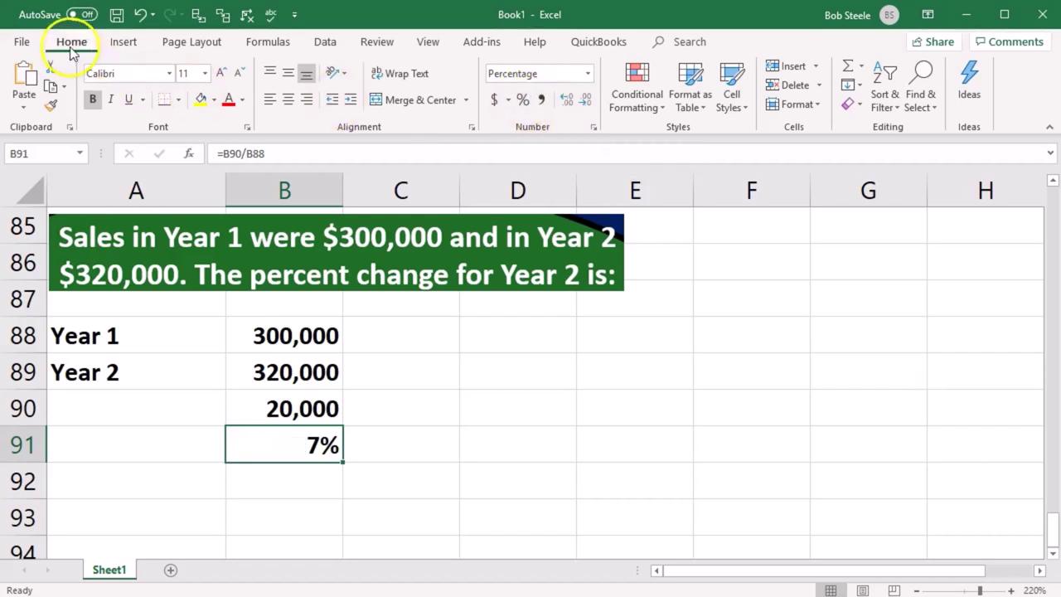
click(139, 14)
click(139, 14)
click(139, 14)
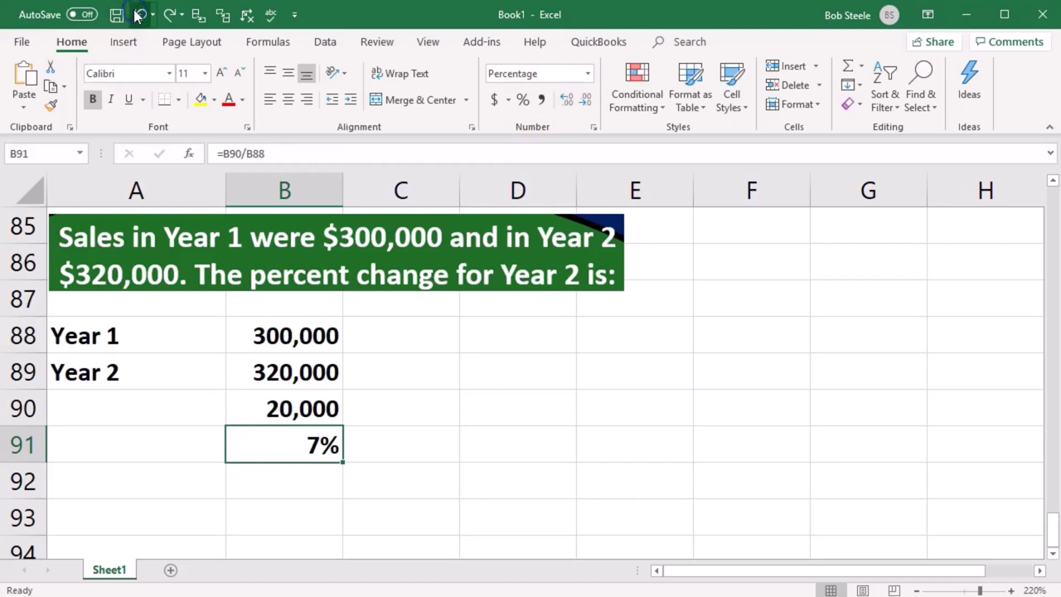
click(138, 14)
Step: Show the result in B91 as a plain number with four decimal places
click(567, 101)
click(567, 100)
click(567, 100)
click(567, 100)
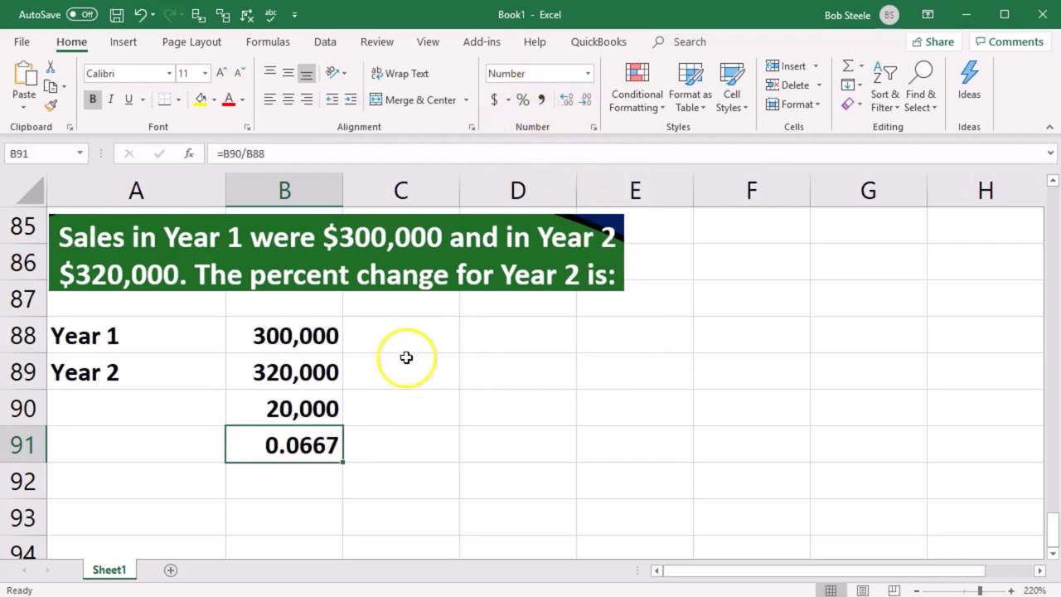
Step: Format B91 as a percentage with three decimal places
click(522, 102)
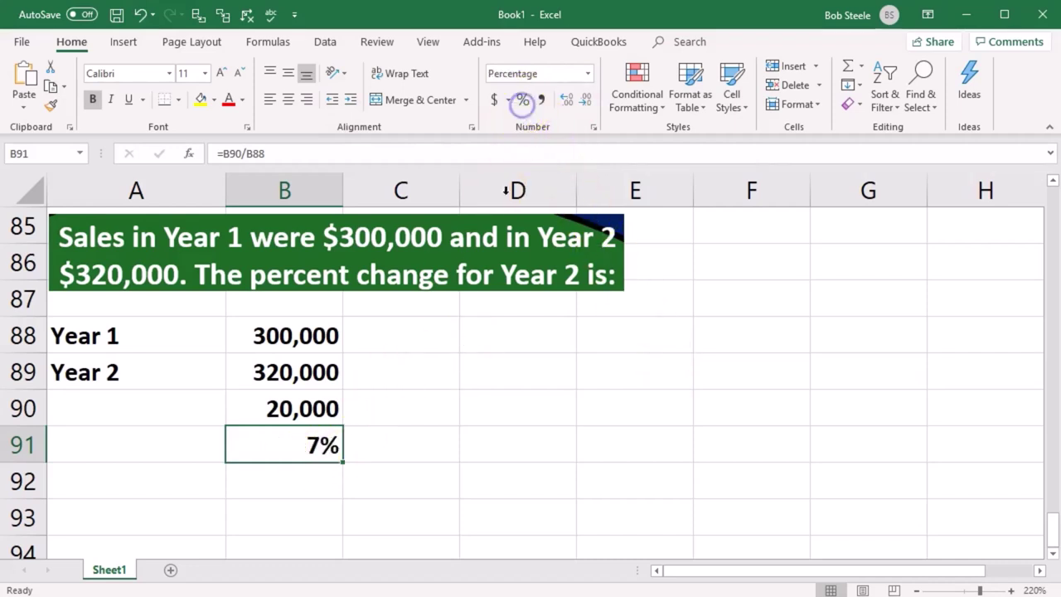
click(567, 99)
click(567, 100)
click(567, 99)
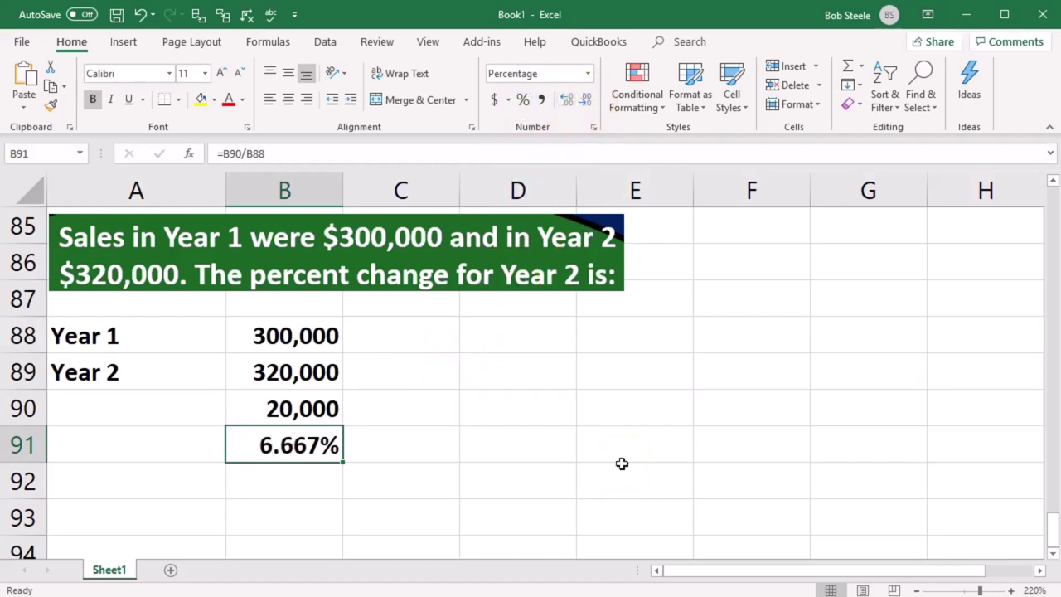
Step: Adjust the decimals displayed in B91 until it shows a whole percentage without decimal places
click(567, 101)
click(587, 102)
click(587, 103)
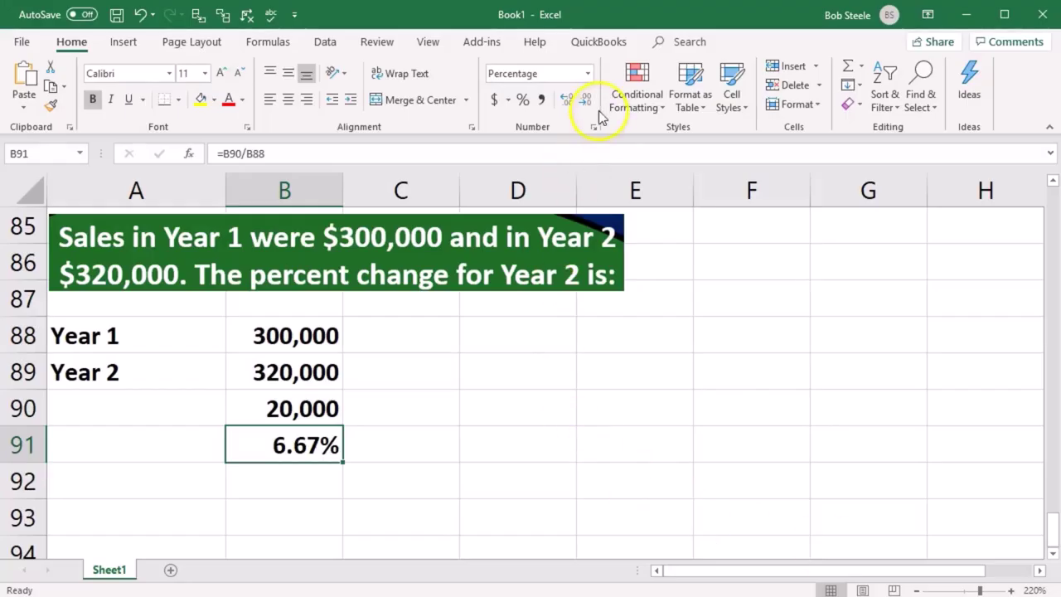
click(586, 101)
click(587, 101)
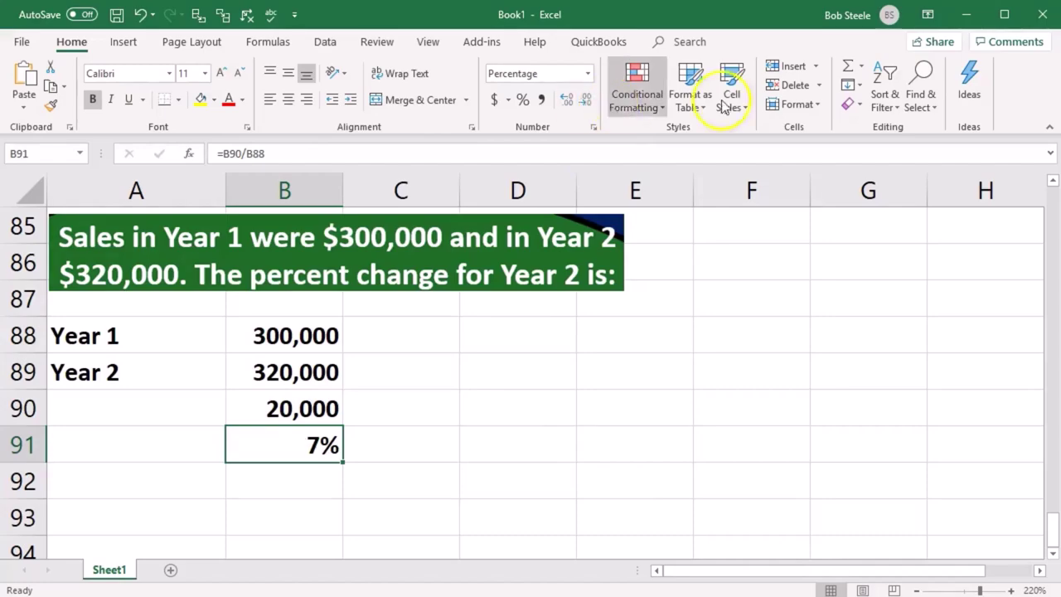
Step: Switch to the quiz slides to check the answer choices for the percent change, and advance to the next slide
click(966, 16)
click(304, 360)
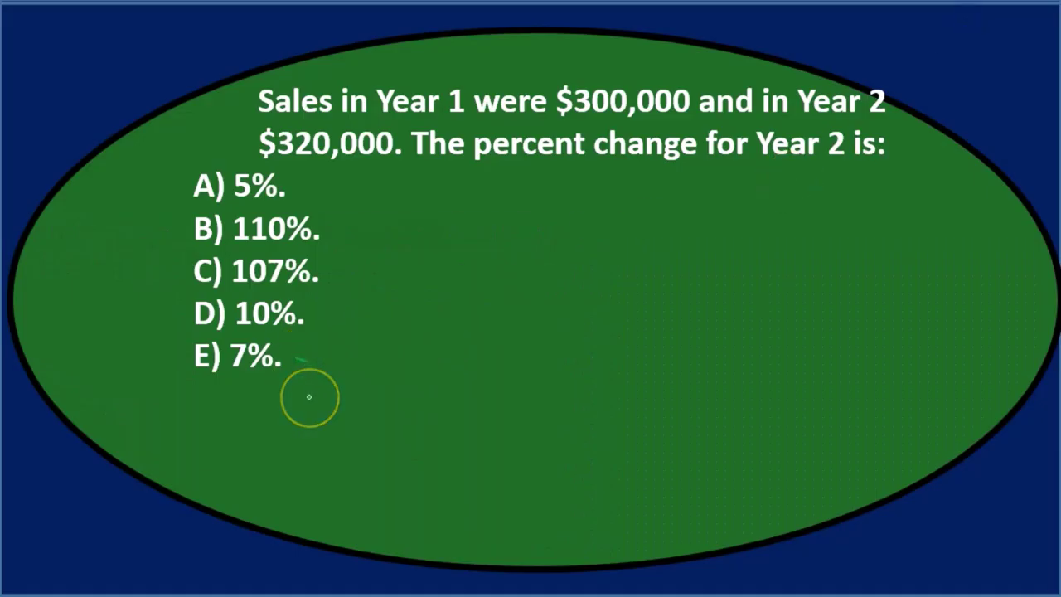
key(Right)
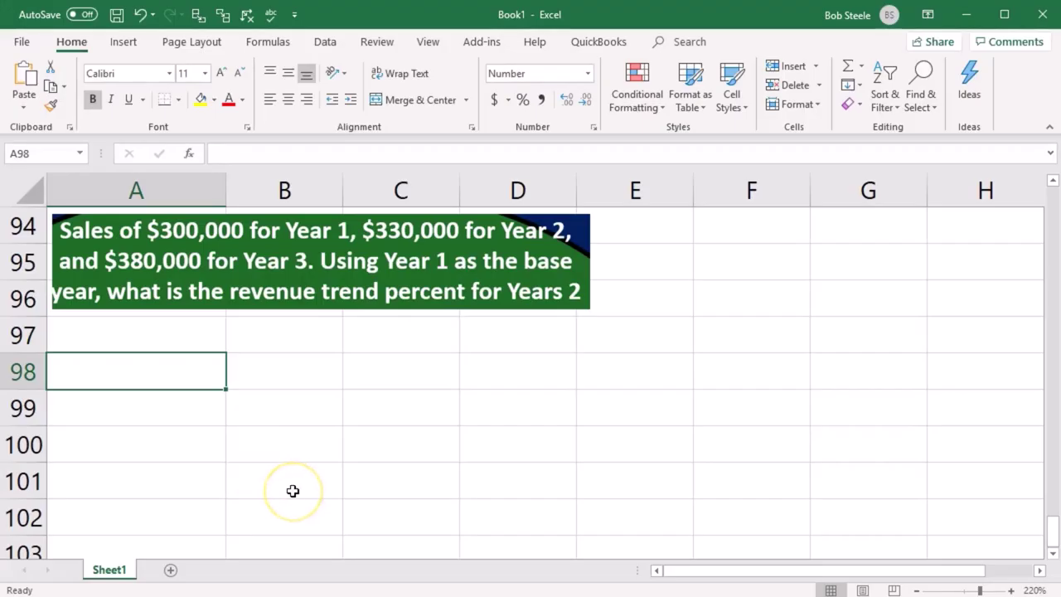
Step: Enter the labels year 1, Year 2 and Year 3 in cells A98 to A100
text(ye)
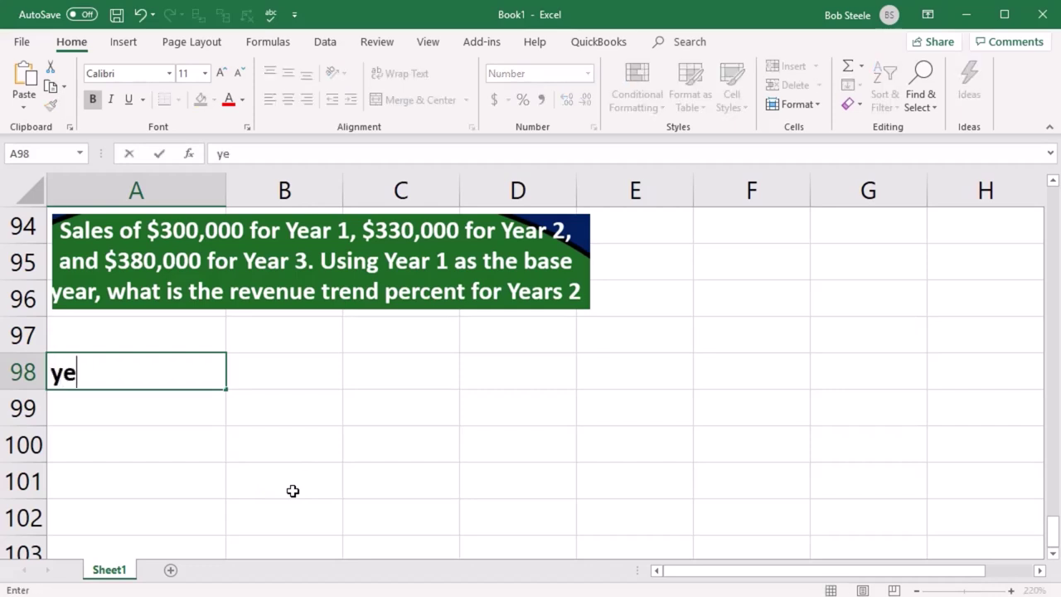
text(ar 1)
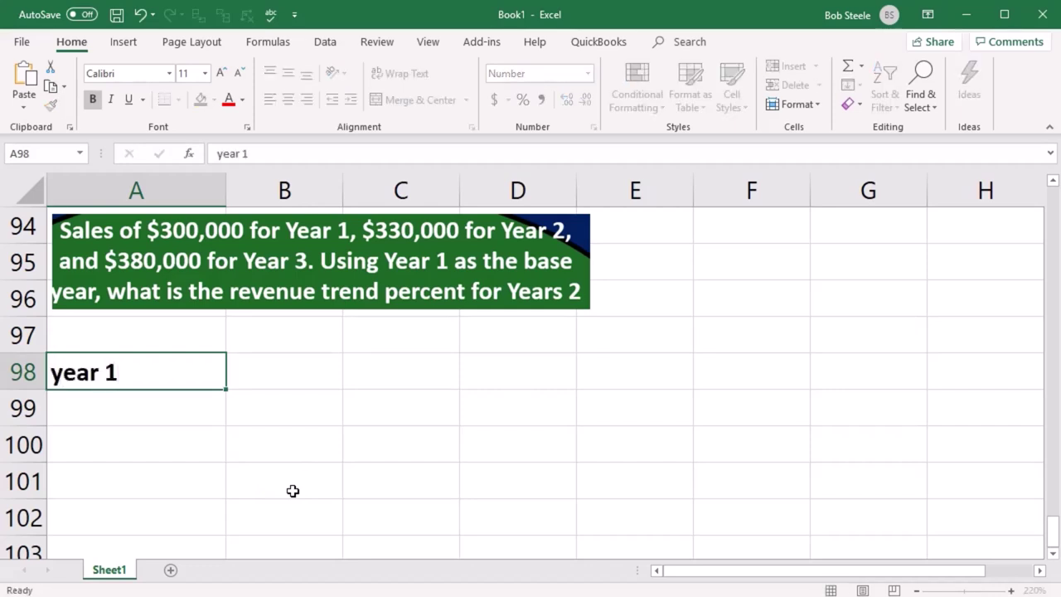
key(Return)
text(Year )
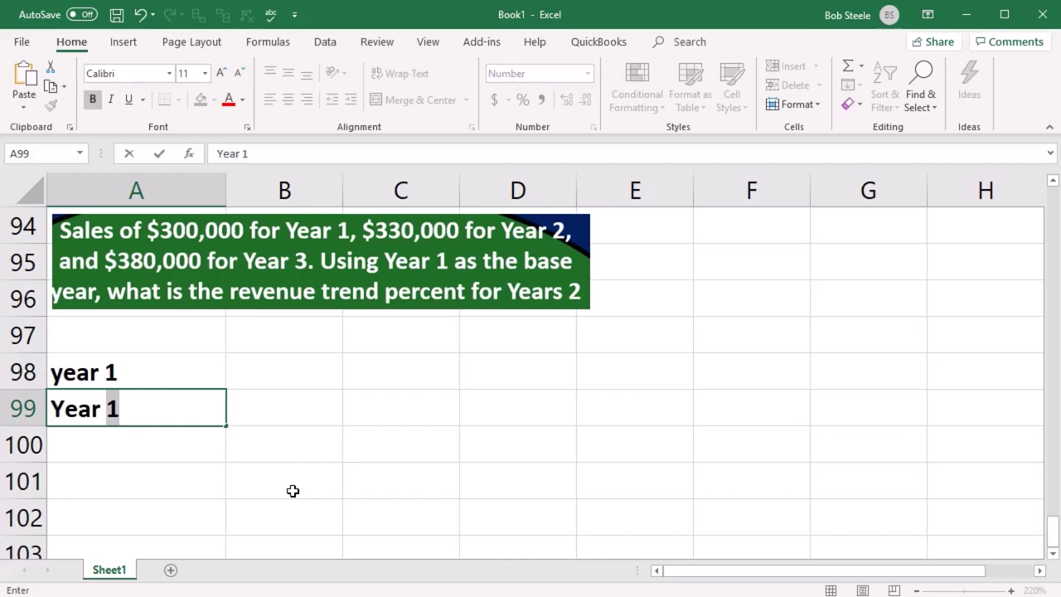
text(2)
key(Return)
text(YEar )
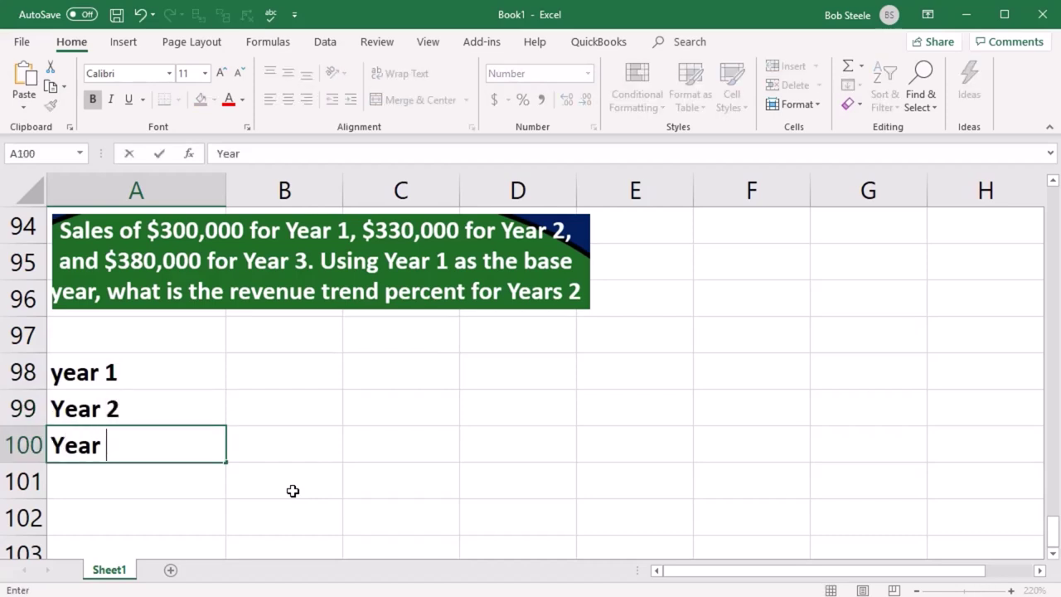
text(3)
key(Tab)
Step: Enter the sales amounts 300,000, 330,000 and 380,000 in cells B98 to B100
key(Up)
key(Up)
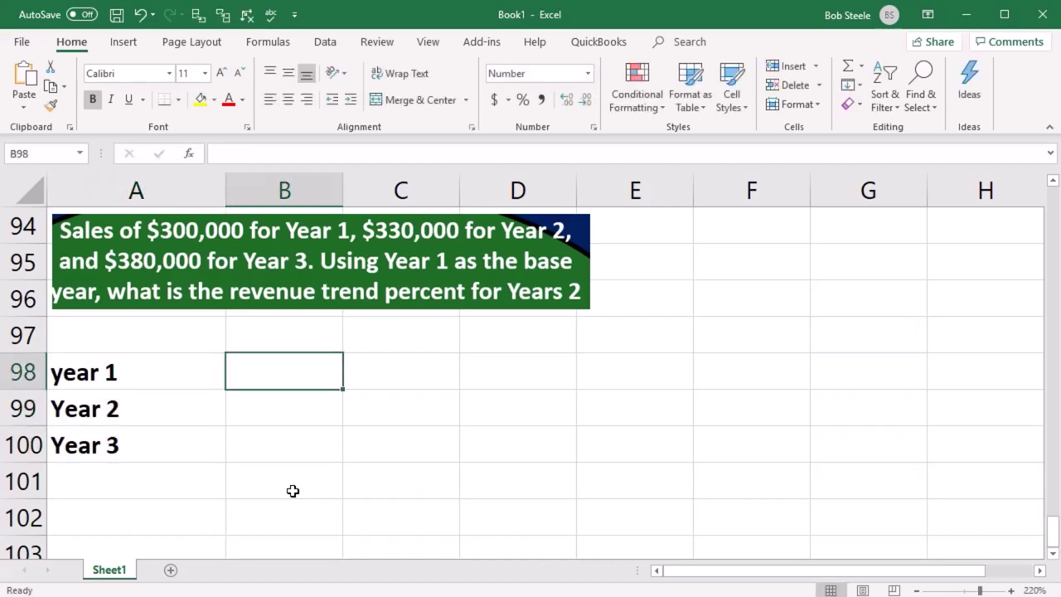
text(300000)
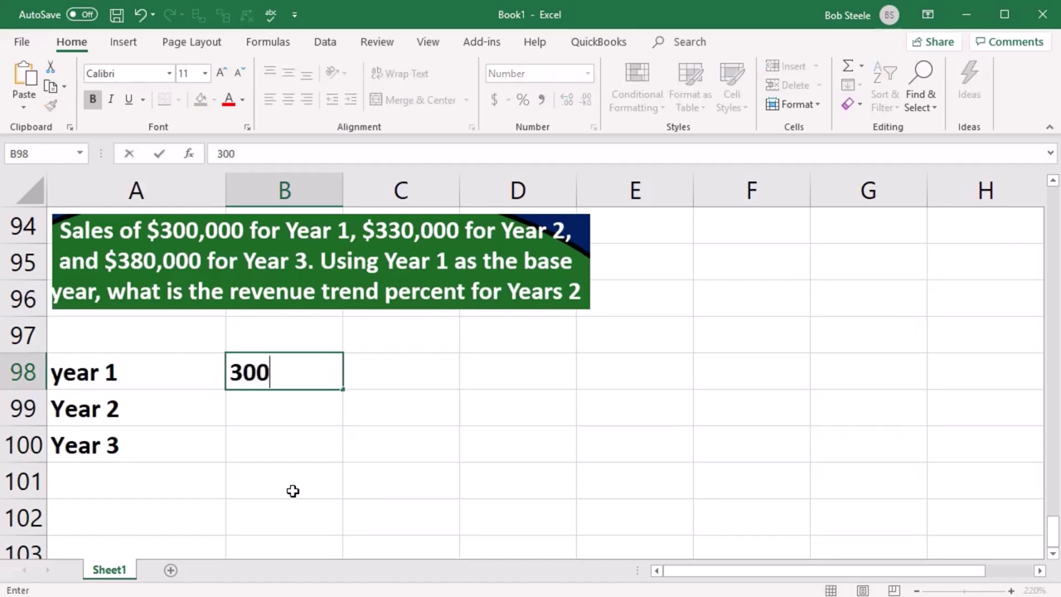
key(Return)
text(330,00)
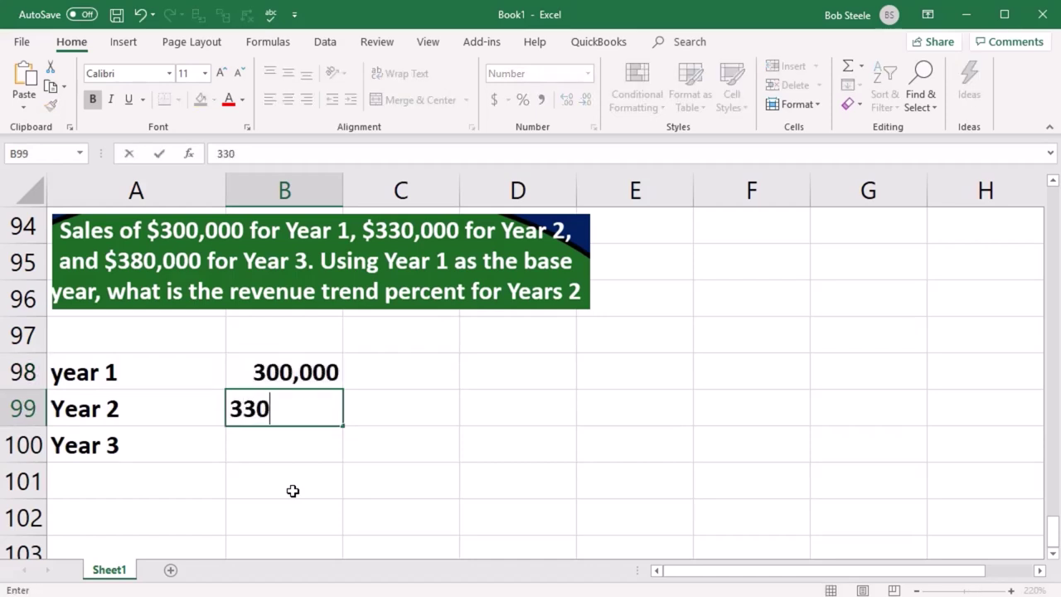
key(Return)
text(380,000)
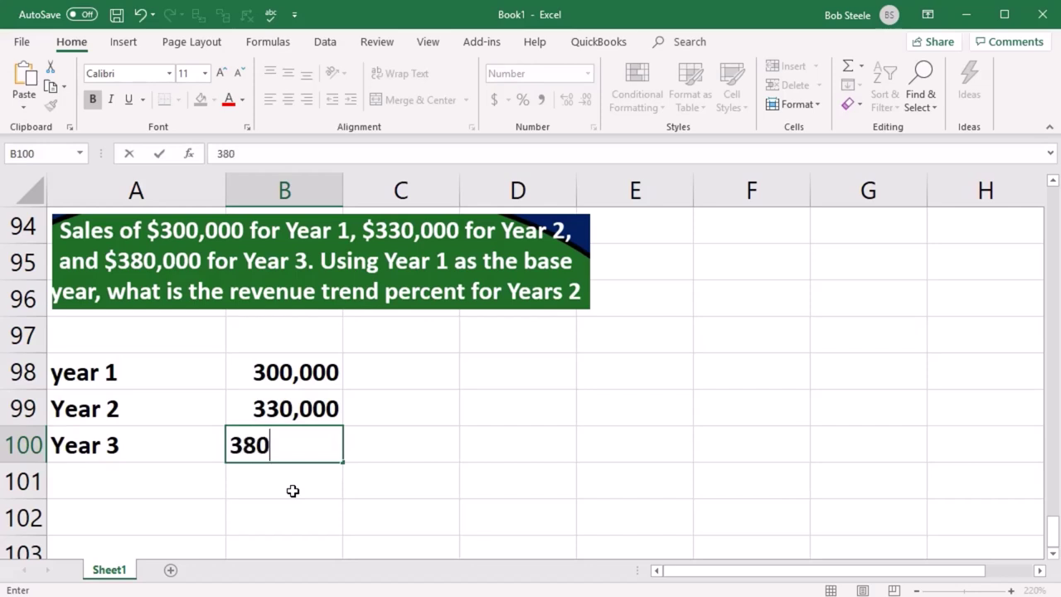
key(Return)
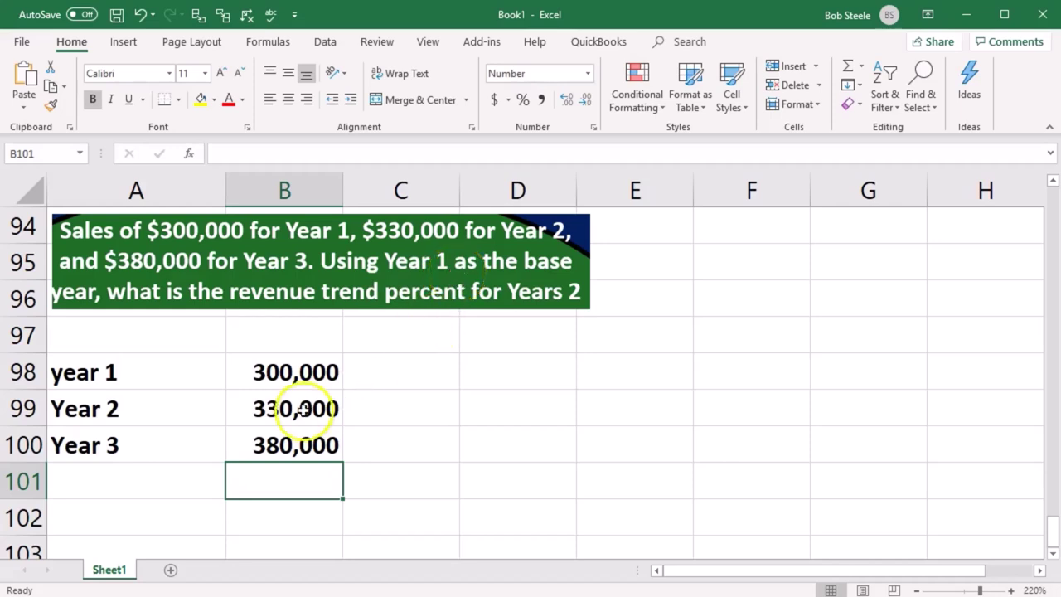
Step: Enter the formula =B98/B98 in C98 for the Year 1 base-year trend percent
click(282, 373)
click(393, 376)
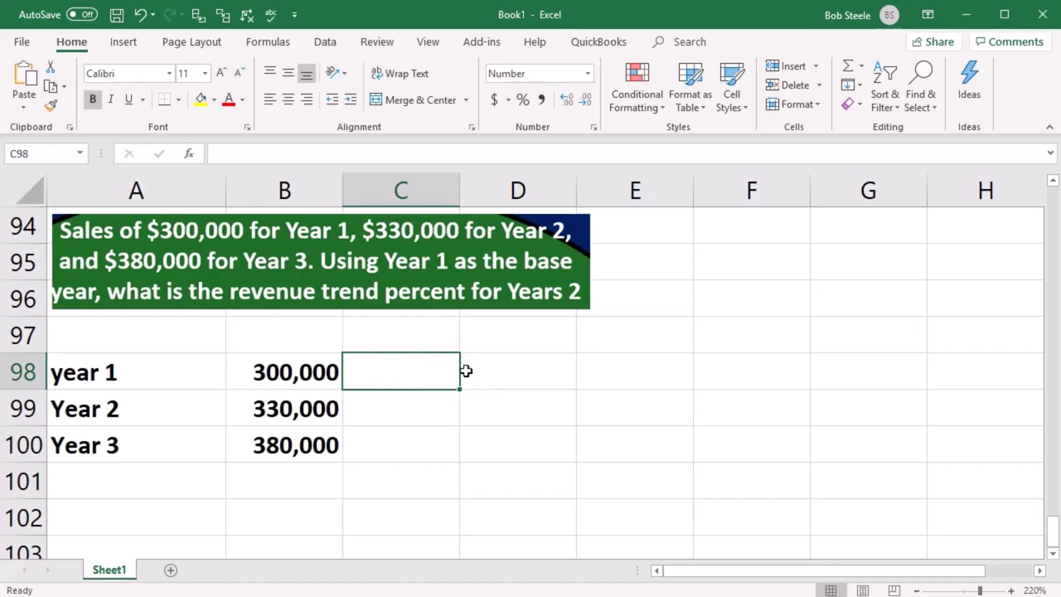
text(=)
click(332, 377)
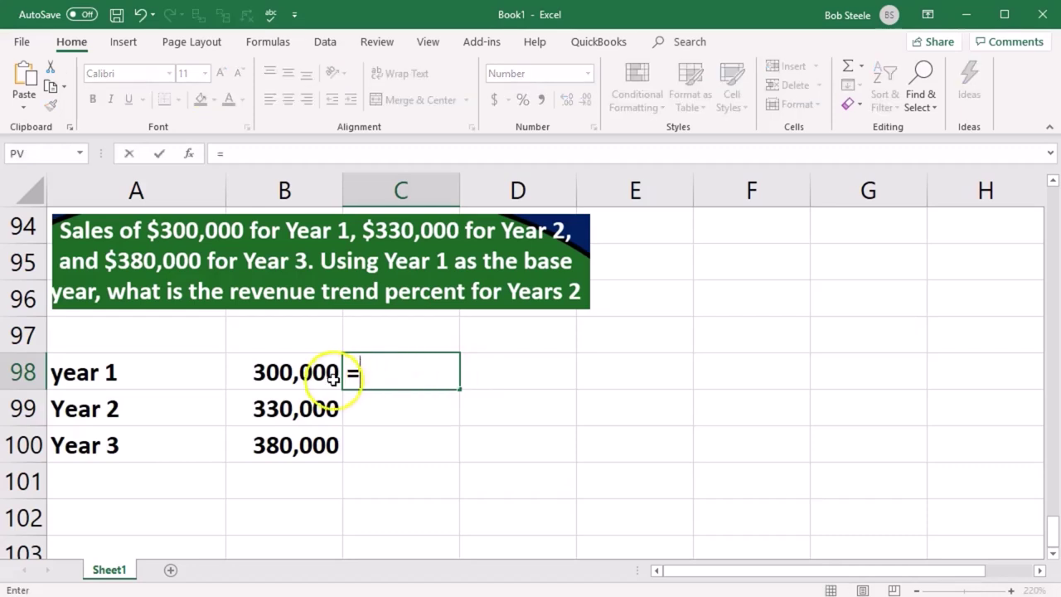
text(/)
click(309, 373)
key(Return)
Step: Format cells C98 to C100 as whole percentages
drag(408, 372, 389, 446)
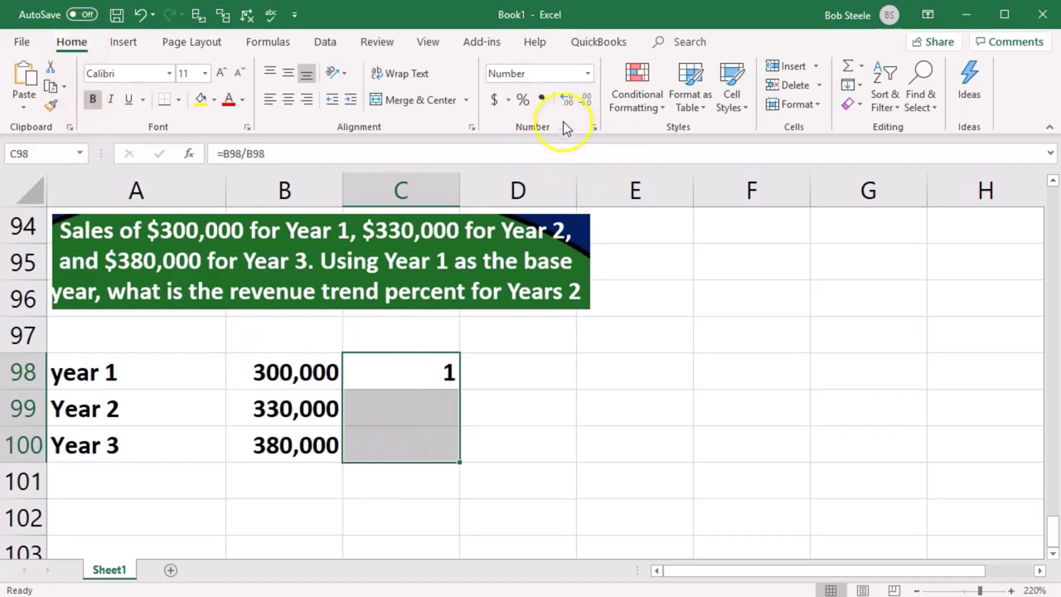
click(522, 99)
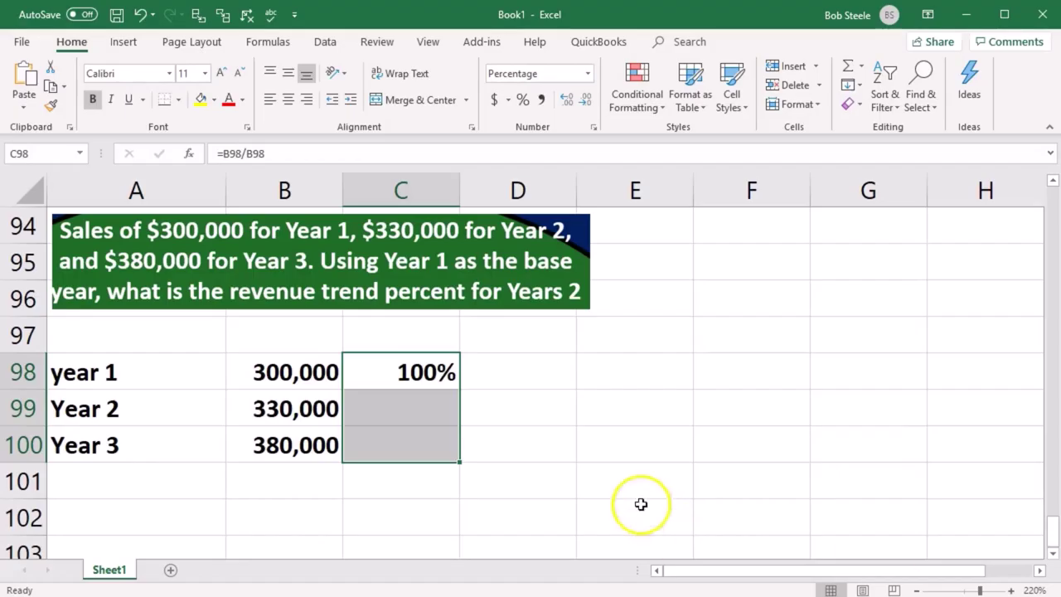
click(621, 481)
Step: Enter the formula =B99/B98 in C99 for the Year 2 trend percent relative to Year 1
click(393, 407)
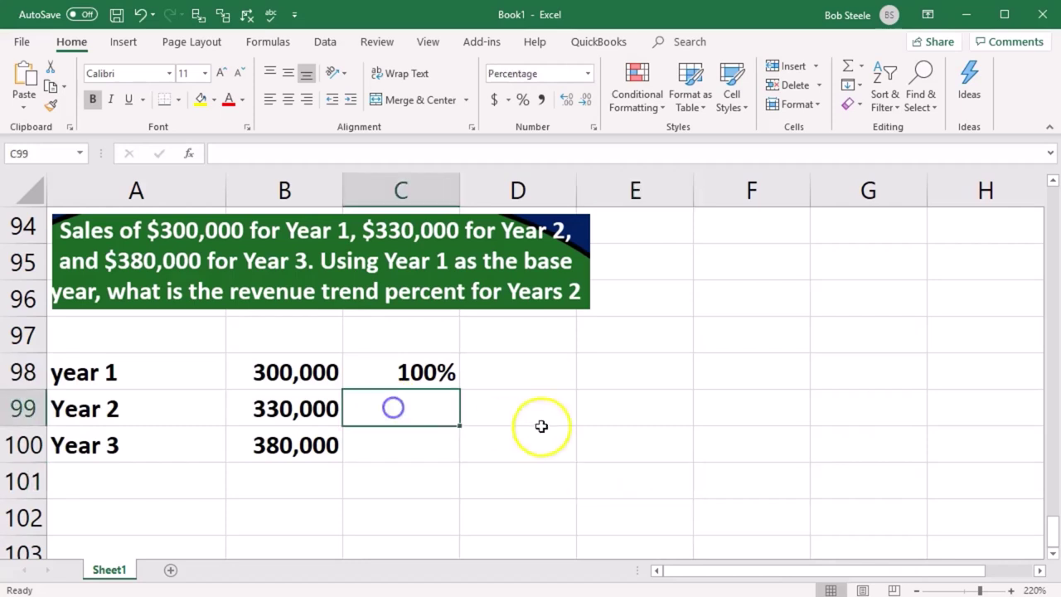
text(=)
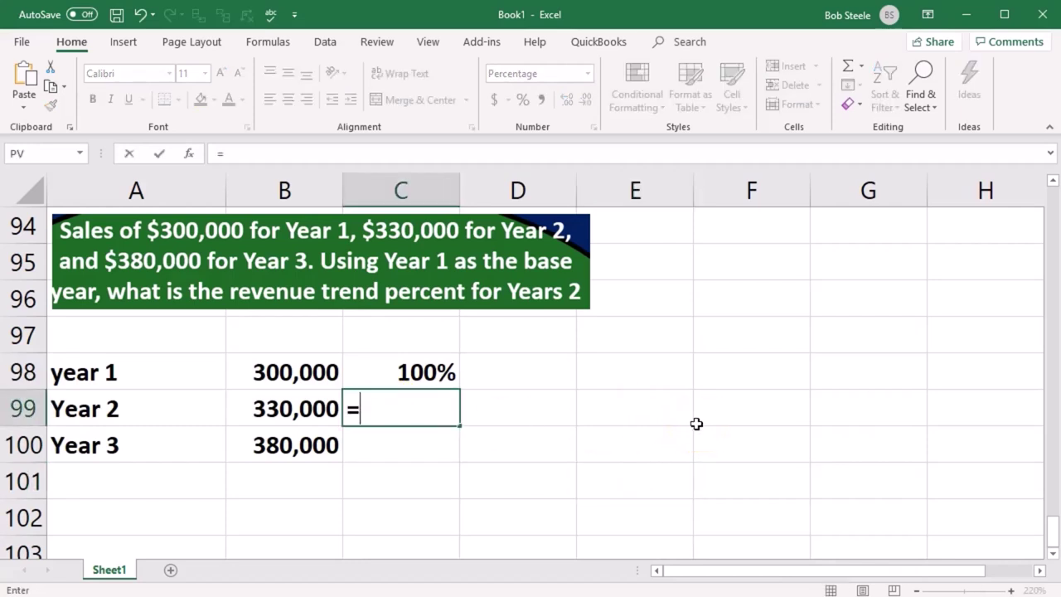
key(Left)
text(/)
click(296, 372)
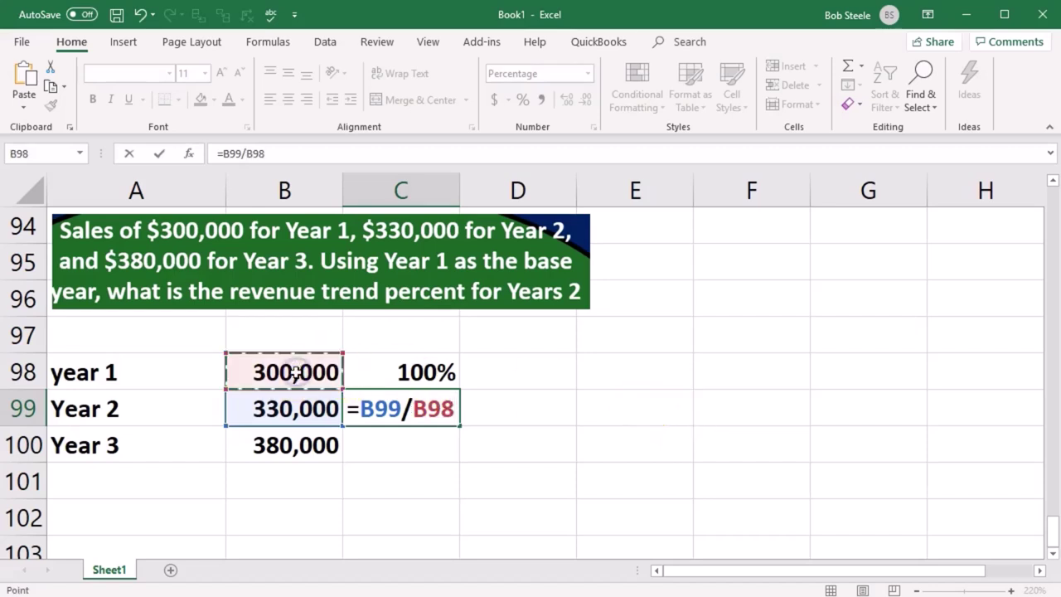
key(Return)
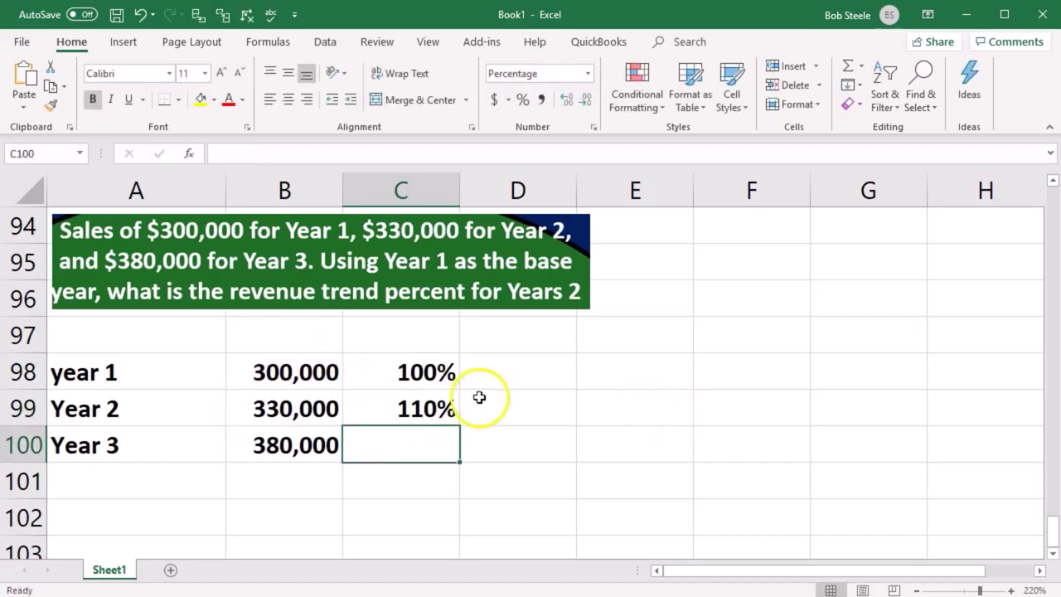
Step: Enter the formula =B100/B98 in C100 for the Year 3 trend percent relative to Year 1
drag(194, 372, 444, 467)
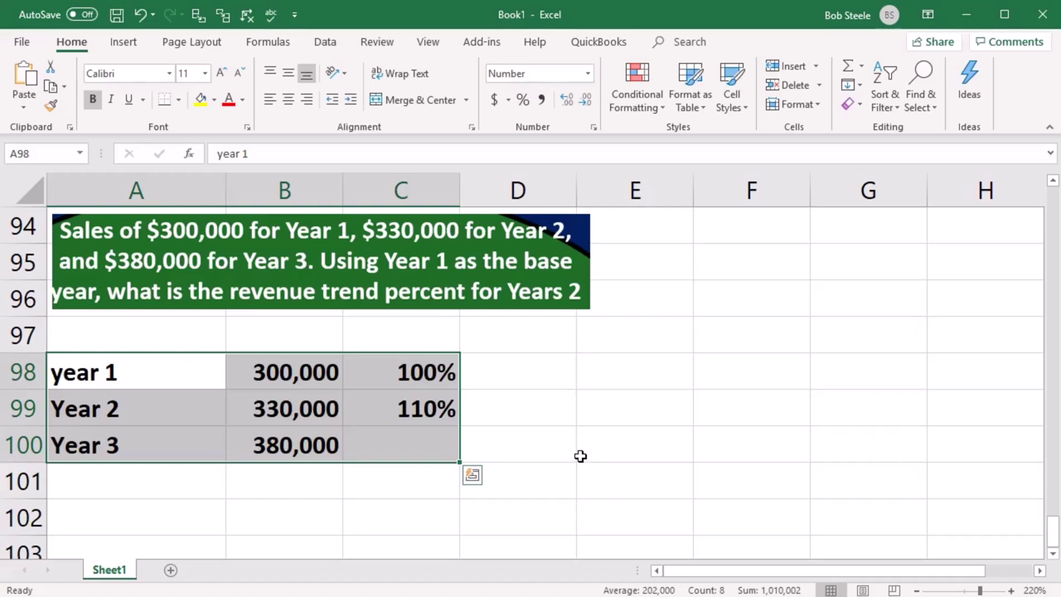
click(393, 444)
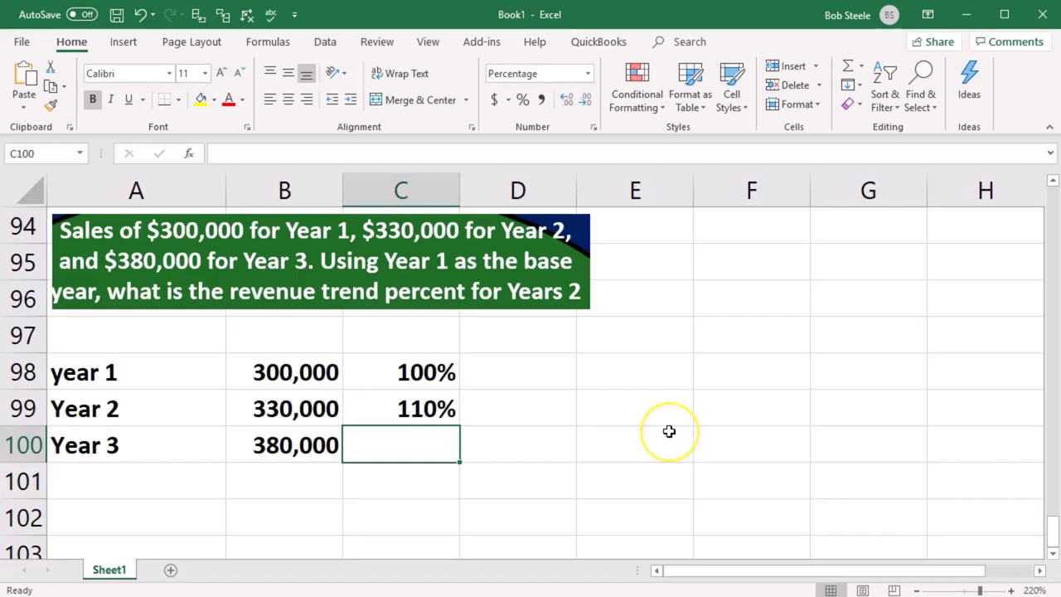
text(=)
click(282, 441)
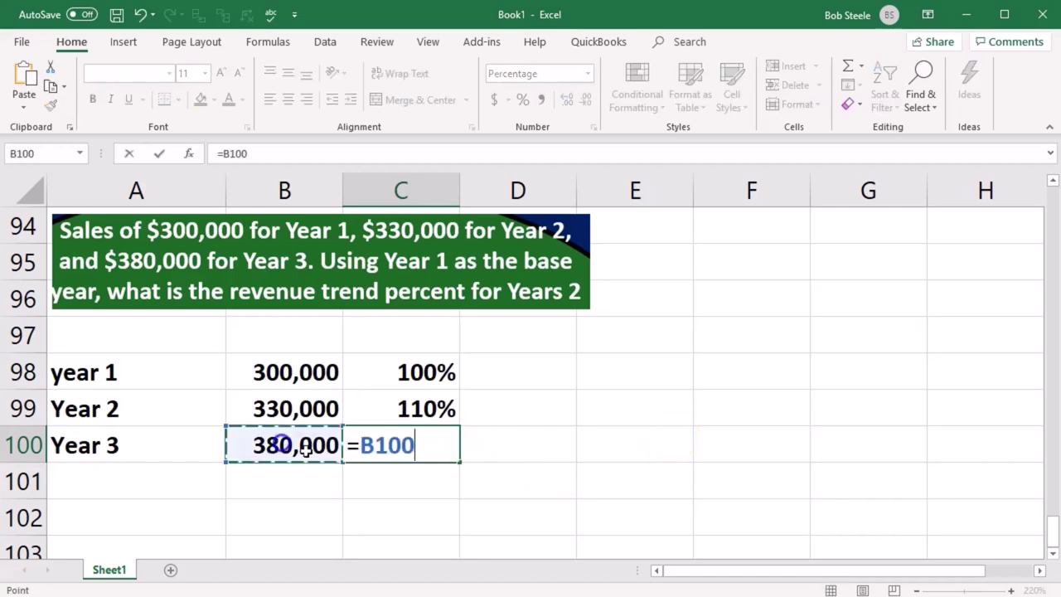
text(/)
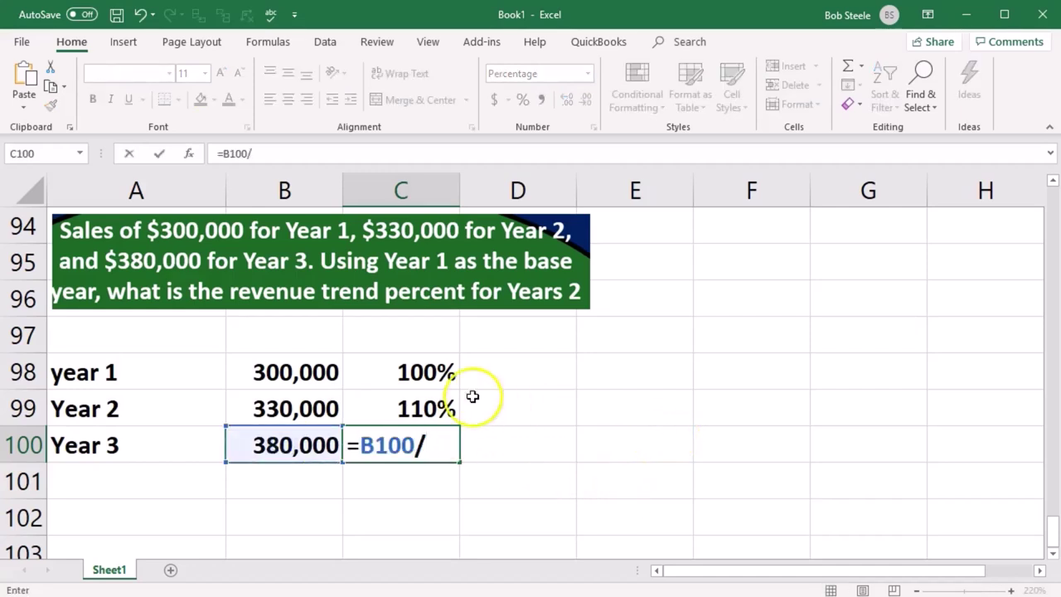
click(296, 370)
key(Return)
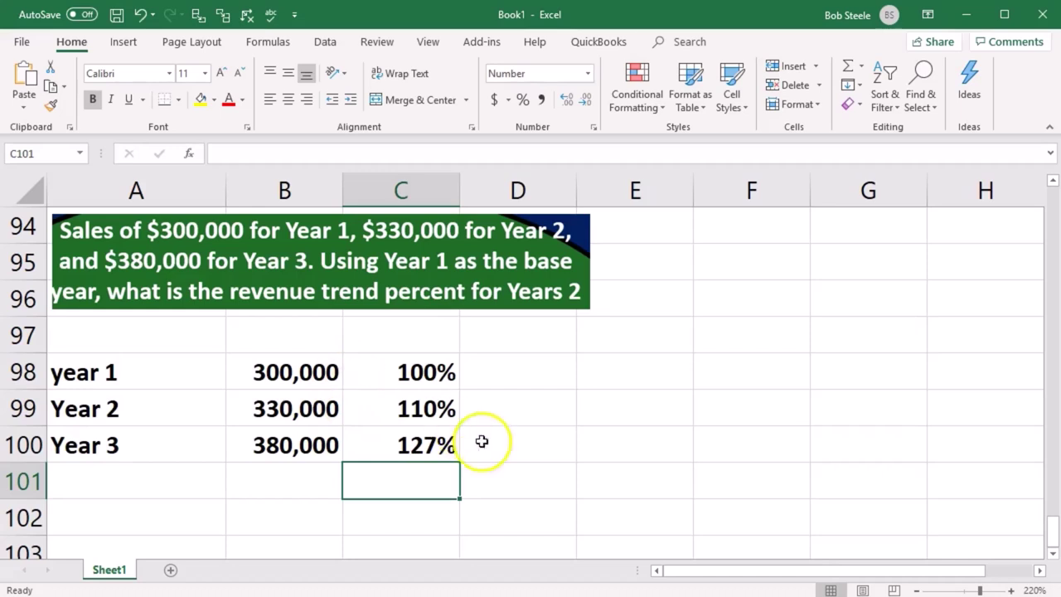
Step: Enter the formula =B100/B99 in D100 to compare Year 3 sales with Year 2
click(515, 444)
text(=)
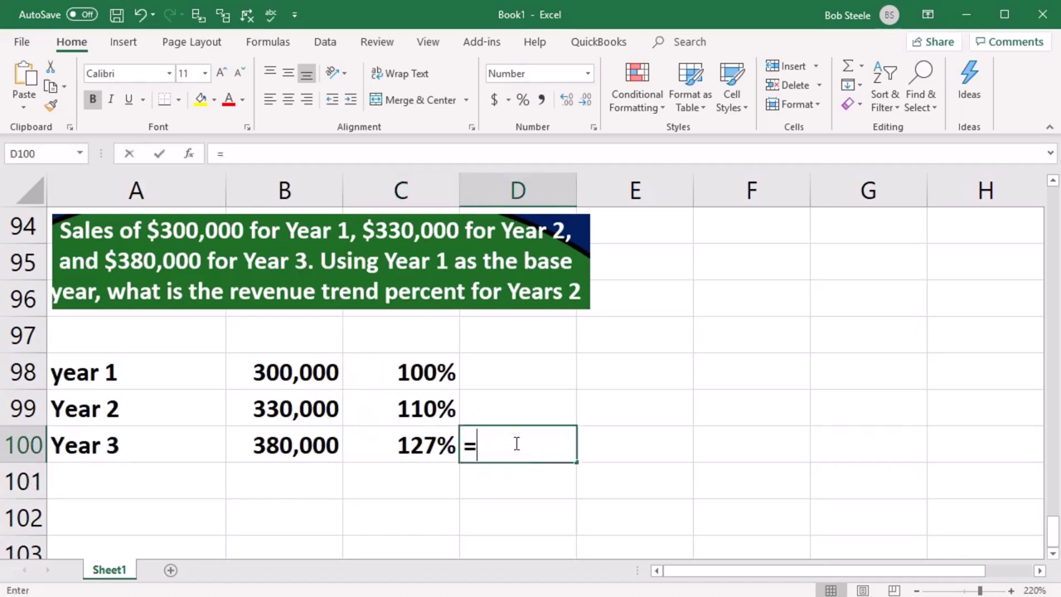
click(322, 446)
text(/)
click(269, 407)
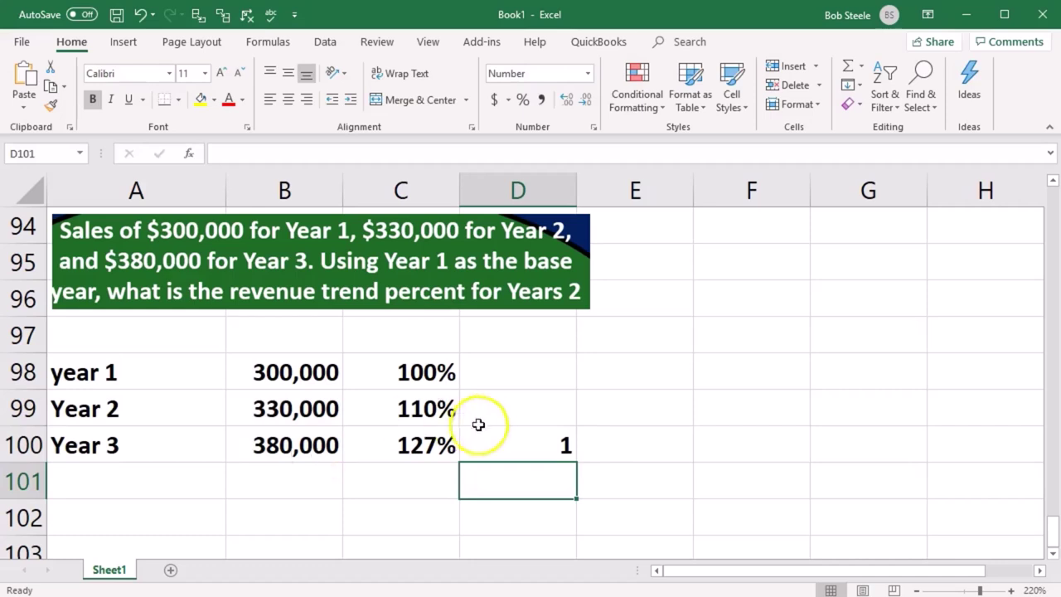
Step: Copy the whole-percentage formatting from C100 to D100 with the Format Painter
click(427, 442)
click(50, 105)
click(543, 442)
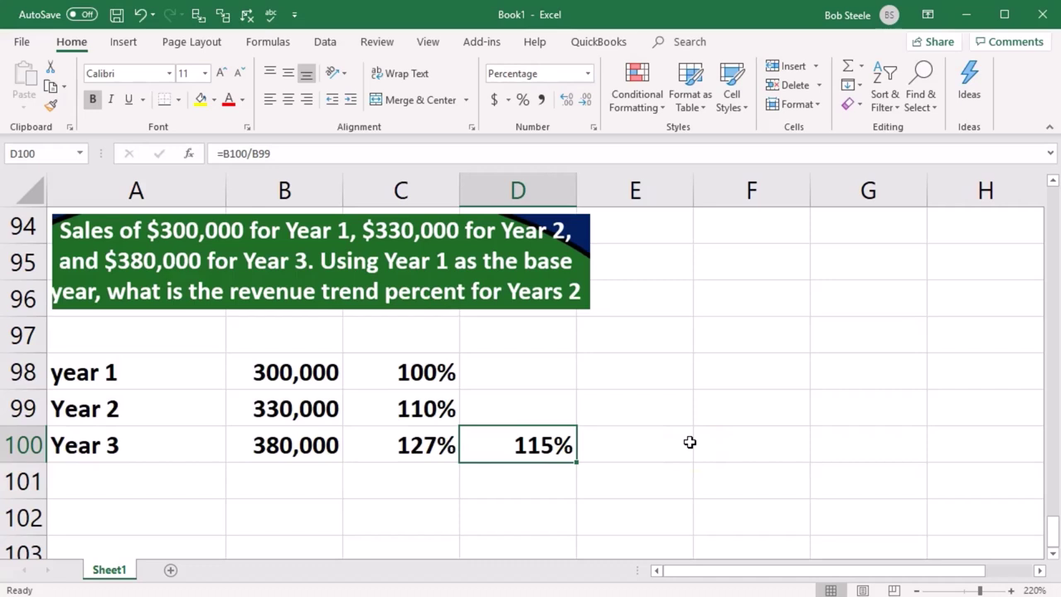
Step: Check the trend percents in C99 and C100, and mark answer A in ink on the question slide in the PowerPoint slide show
click(452, 407)
key(Down)
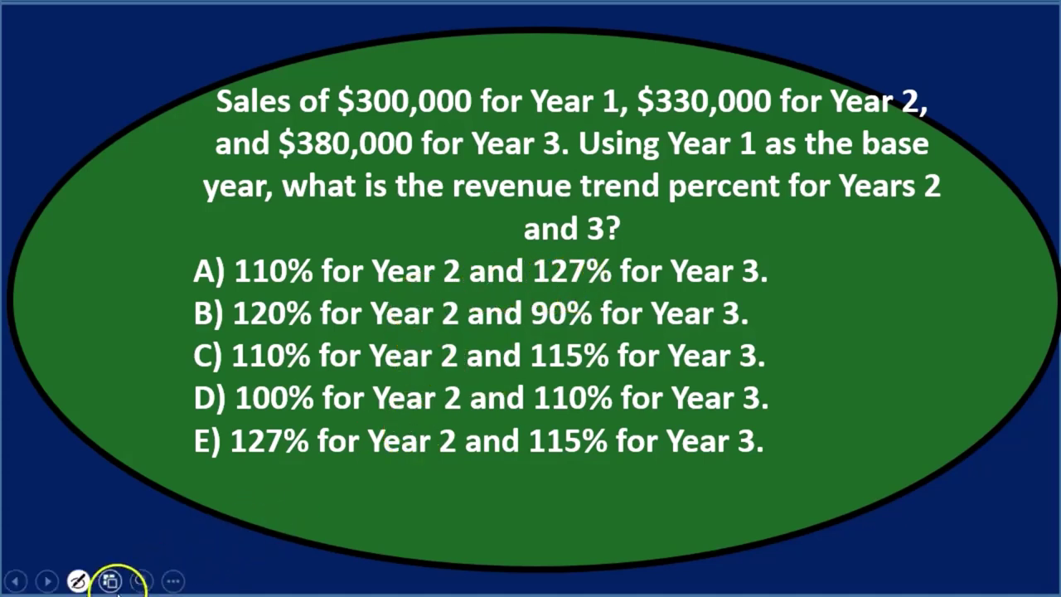
mouse_move(185, 259)
mouse_down()
mouse_move(189, 280)
mouse_move(224, 282)
mouse_up()
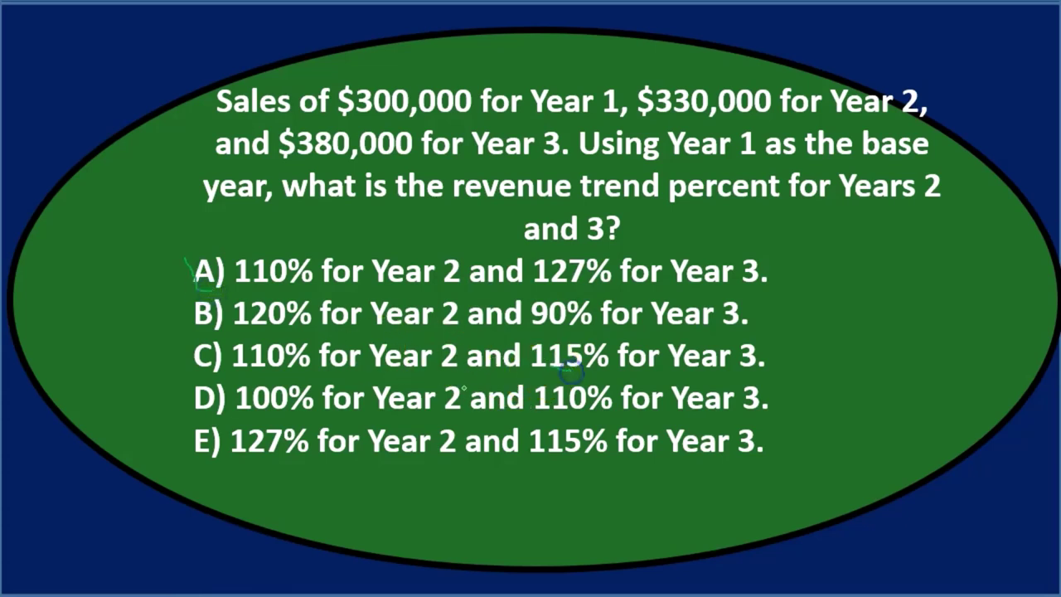